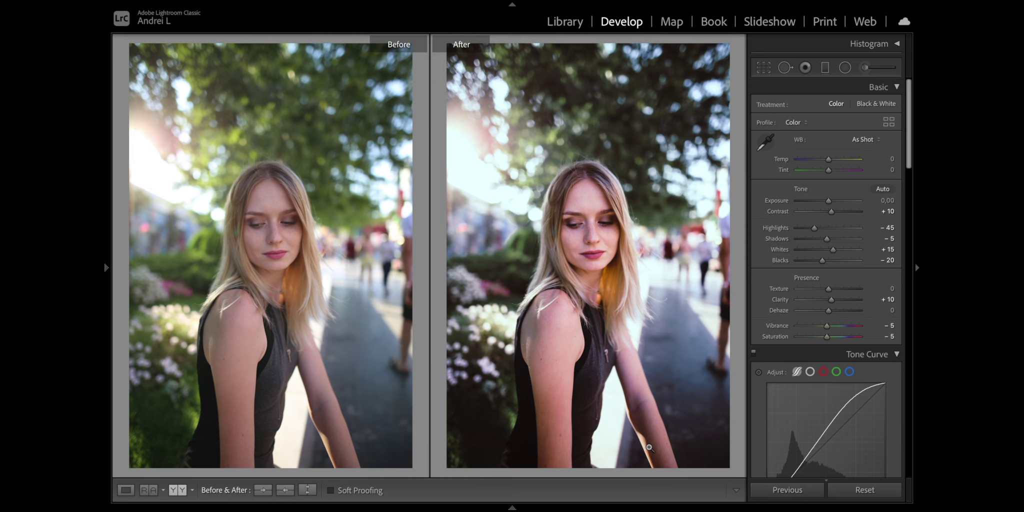
# Reset all develop settings on the portrait and return to the single-photo Loupe view.
pyautogui.click(859, 491)
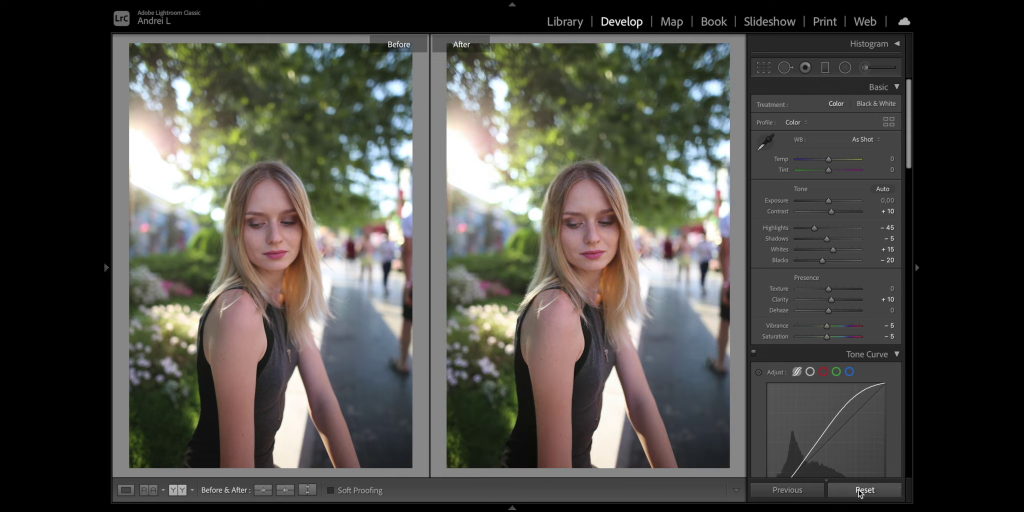
pyautogui.click(126, 491)
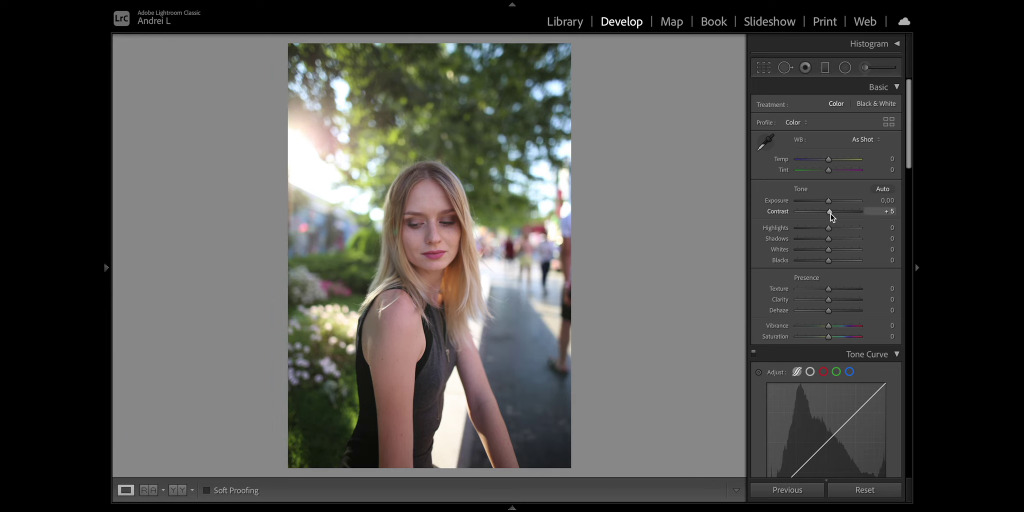
# Set Basic tones: Contrast +10, Highlights −45, Shadows −6, Whites +17, Blacks −20, Clarity +11.
pyautogui.moveTo(831, 214); pyautogui.dragTo(820, 229)
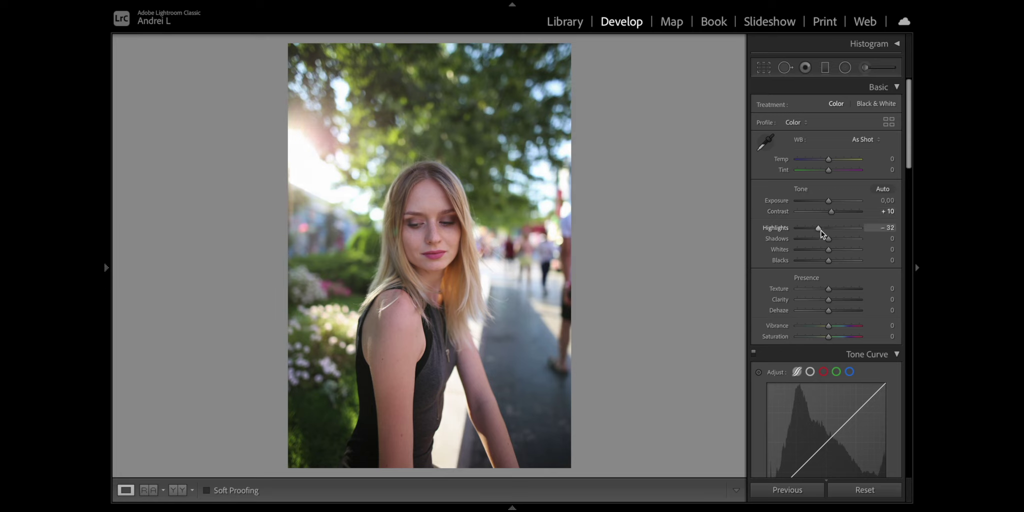
pyautogui.moveTo(820, 228); pyautogui.dragTo(816, 230)
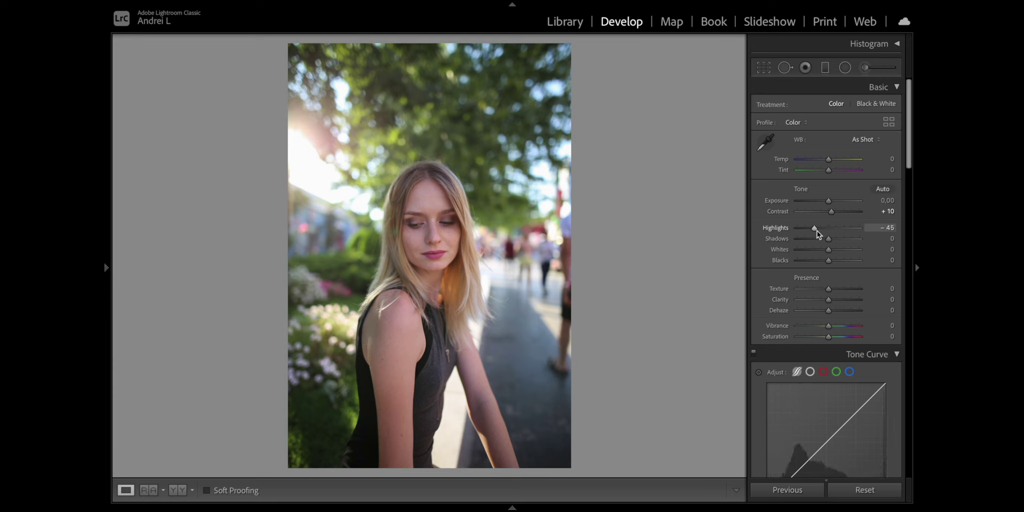
pyautogui.moveTo(828, 239); pyautogui.dragTo(825, 239)
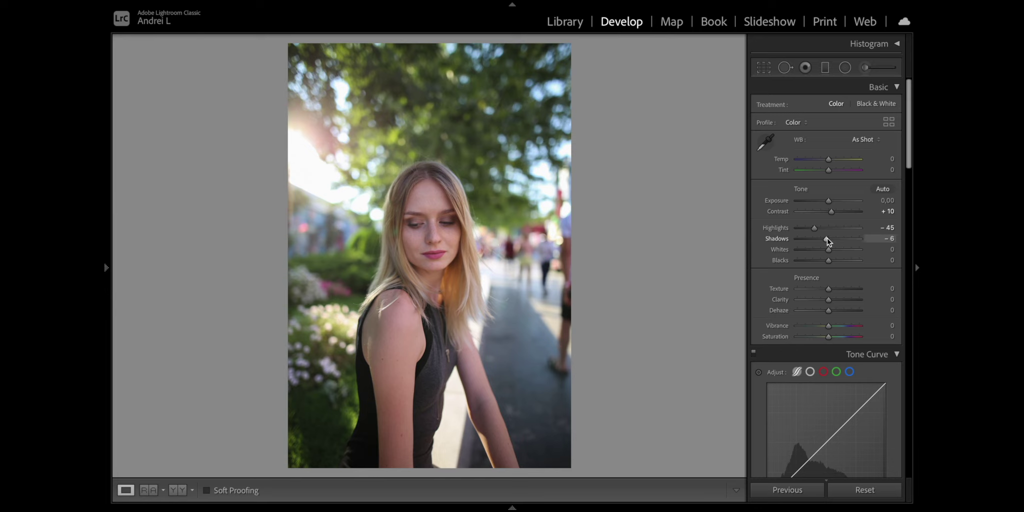
pyautogui.moveTo(829, 252); pyautogui.dragTo(836, 251)
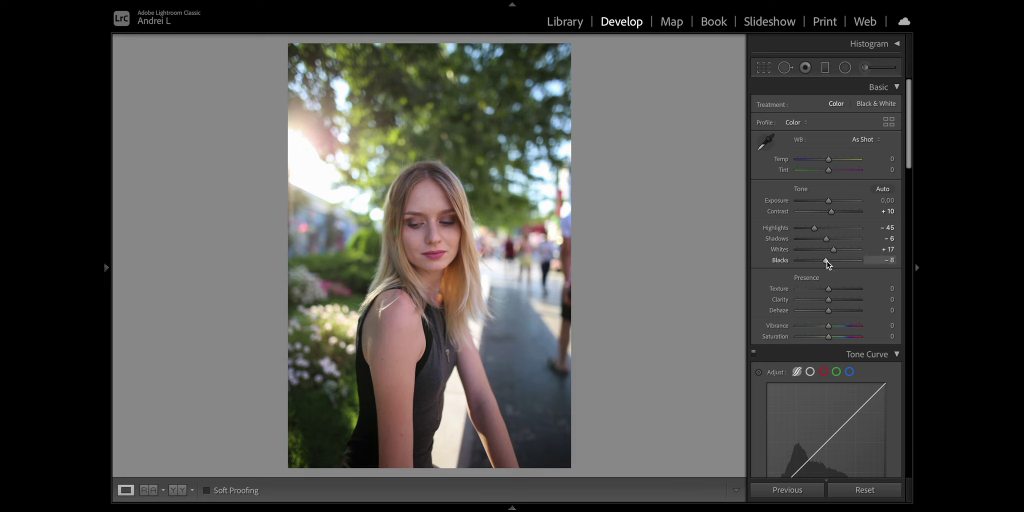
pyautogui.moveTo(825, 261); pyautogui.dragTo(825, 261)
pyautogui.moveTo(838, 299); pyautogui.dragTo(830, 299)
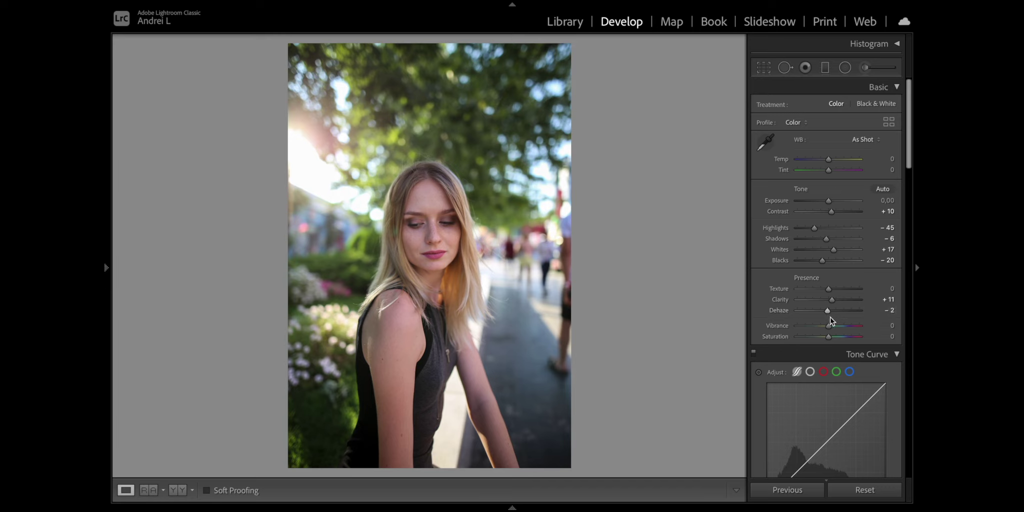
pyautogui.scroll(1, 825, 327)
pyautogui.scroll(-3, 841, 372)
# Switch to Point Curve and add two slightly adjusted points on the RGB curve.
pyautogui.click(810, 298)
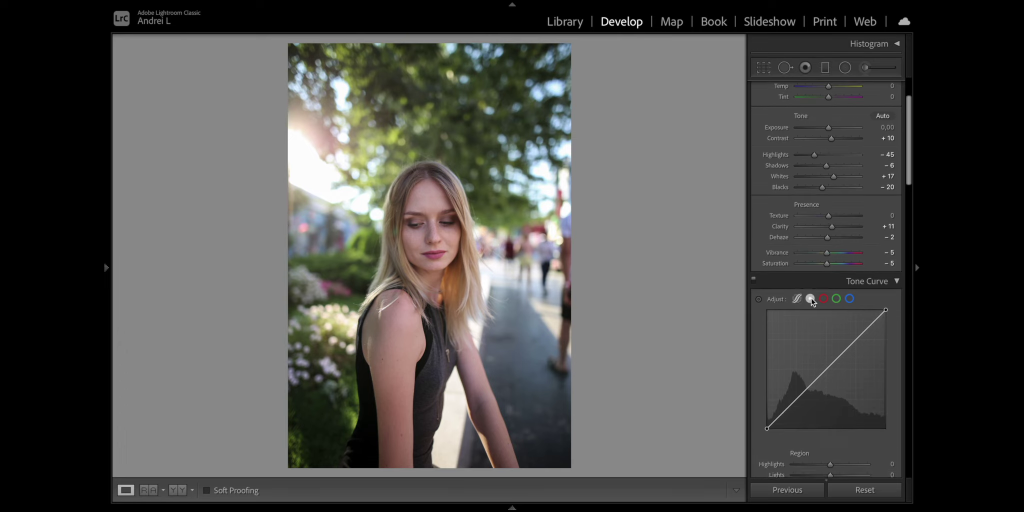
pyautogui.click(838, 357)
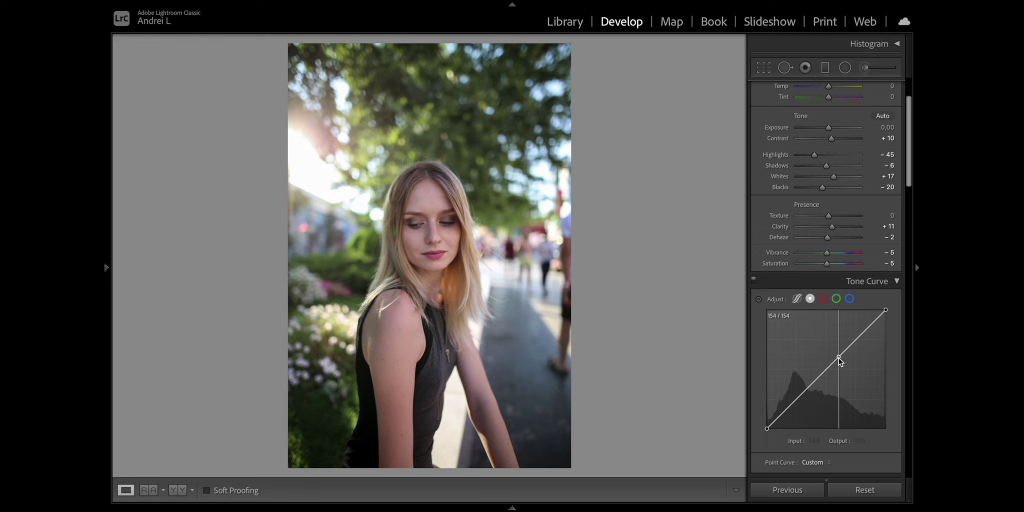
pyautogui.moveTo(838, 359); pyautogui.dragTo(837, 358)
pyautogui.click(799, 395)
pyautogui.moveTo(800, 396); pyautogui.dragTo(800, 396)
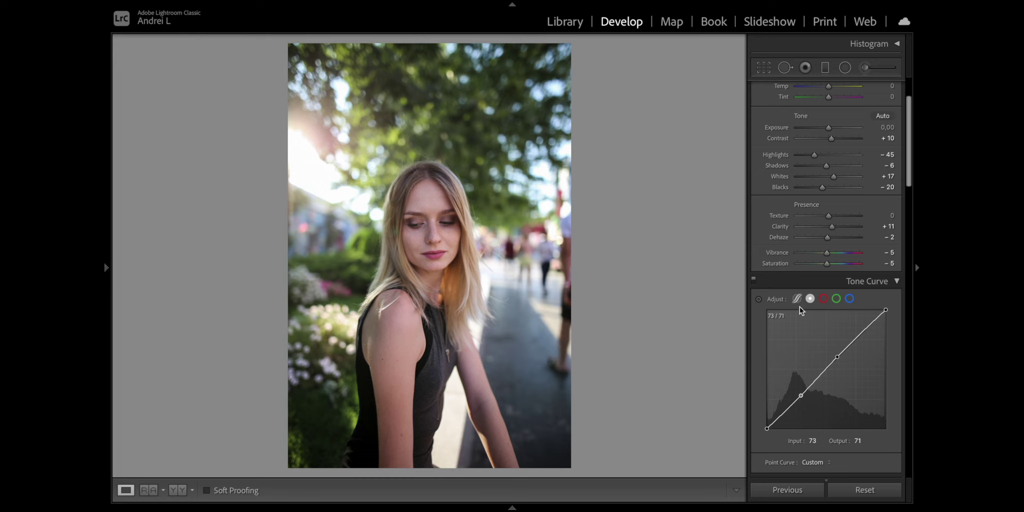
# Lower the Red channel curve with points at 177/172 and 82/65 to tint shadows teal.
pyautogui.click(822, 299)
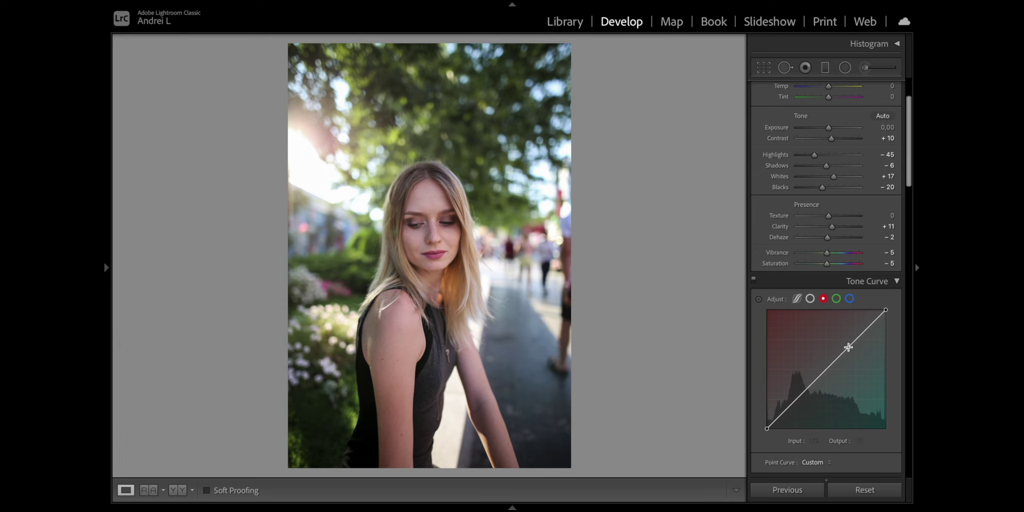
pyautogui.moveTo(847, 348); pyautogui.dragTo(850, 348)
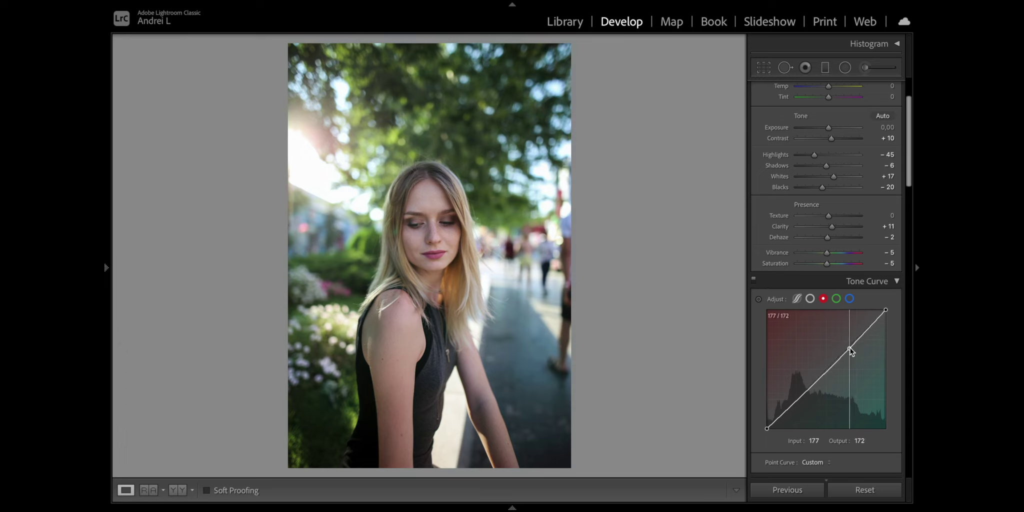
pyautogui.moveTo(801, 397); pyautogui.dragTo(805, 399)
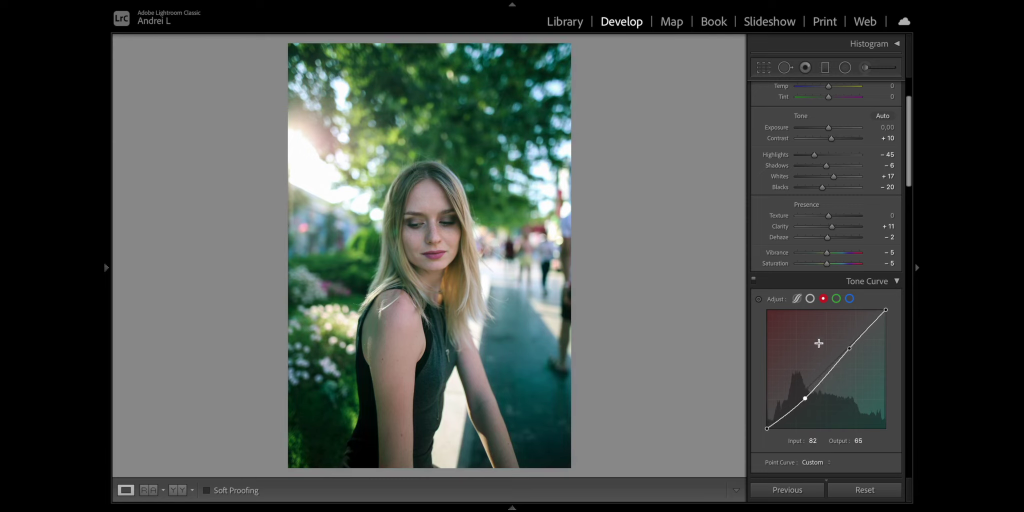
pyautogui.click(836, 299)
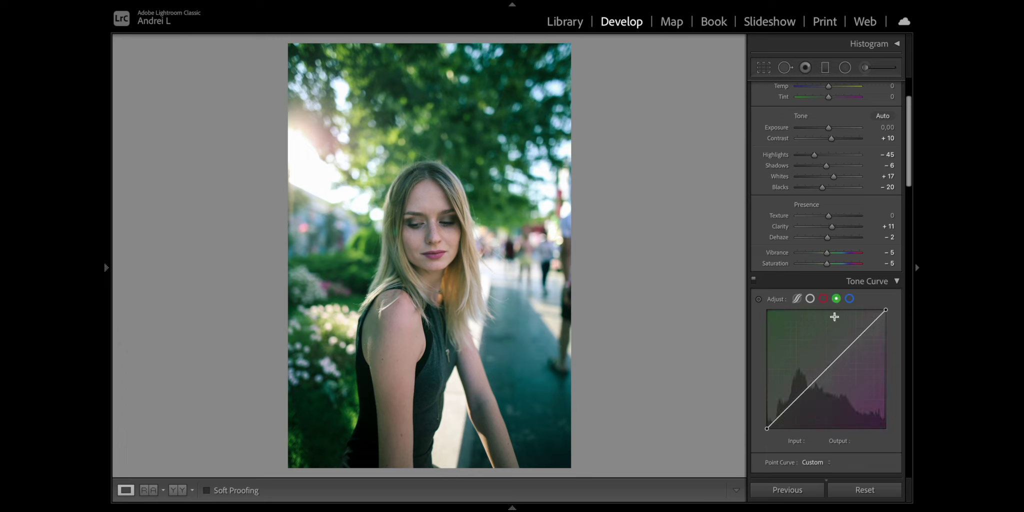
# Pull the Green channel curve down at highlights, midtones and shadows for a magenta tint.
pyautogui.moveTo(846, 349); pyautogui.dragTo(846, 356)
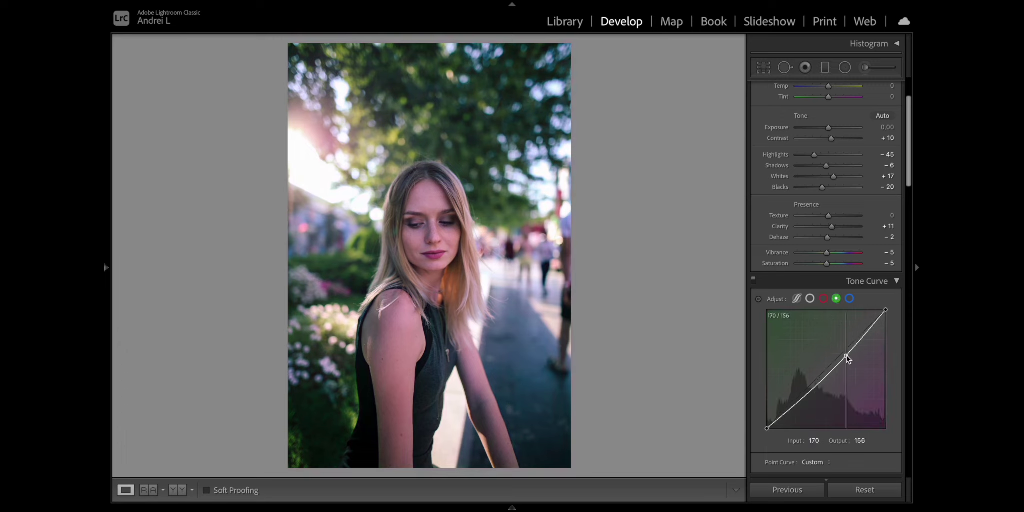
pyautogui.moveTo(846, 355); pyautogui.dragTo(843, 358)
pyautogui.click(824, 380)
pyautogui.moveTo(825, 382); pyautogui.dragTo(823, 381)
pyautogui.click(802, 400)
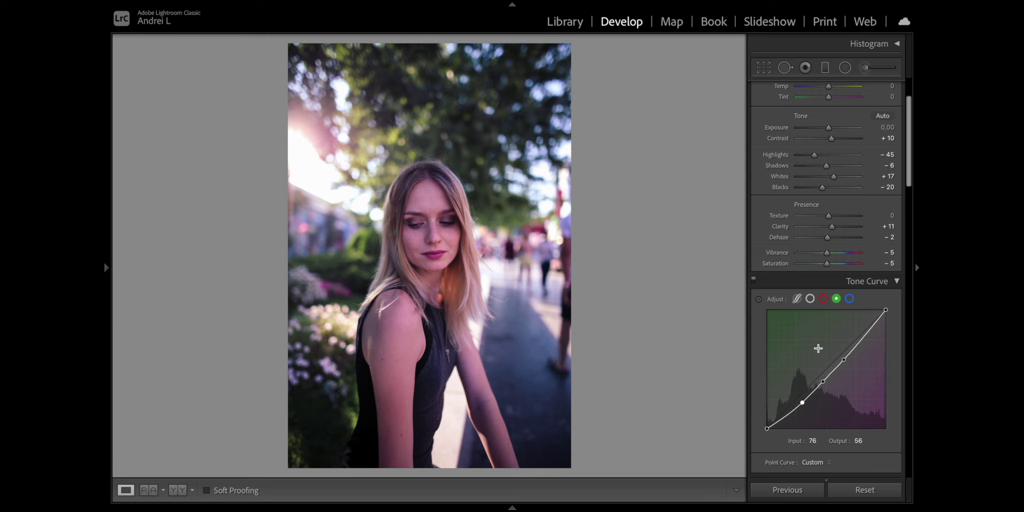
# Lower the Blue channel curve with points at 190/184, 133/130 and 62/44 for warmth.
pyautogui.click(849, 299)
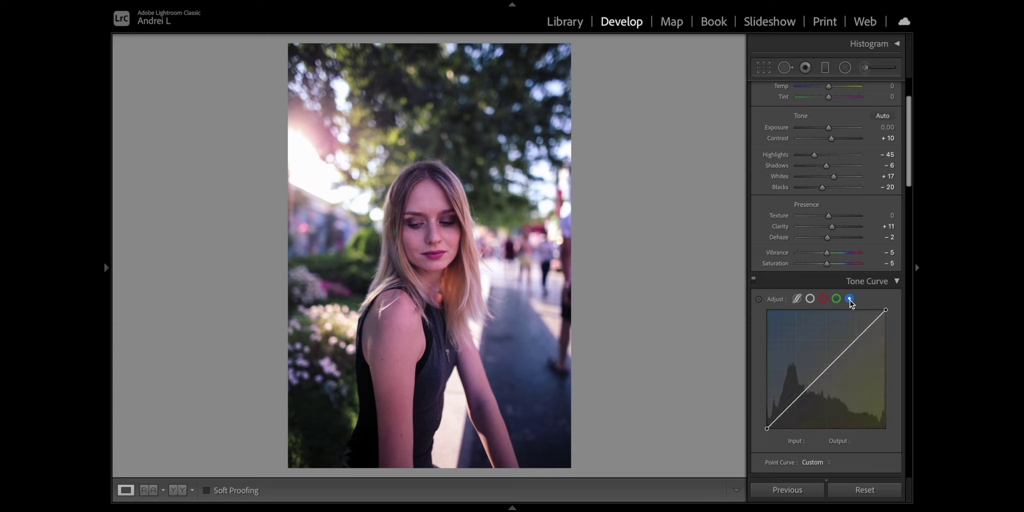
pyautogui.click(856, 340)
pyautogui.moveTo(855, 340); pyautogui.dragTo(855, 343)
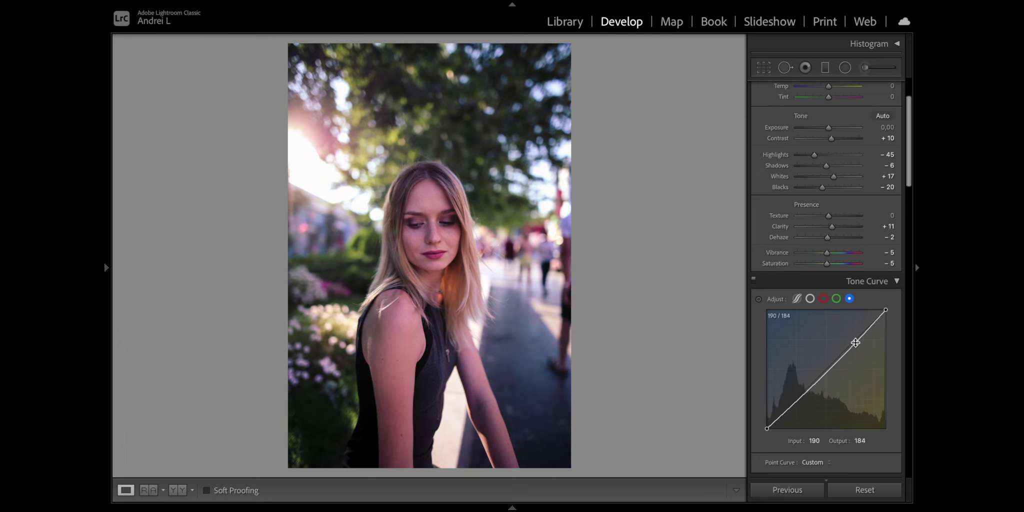
pyautogui.click(830, 369)
pyautogui.moveTo(830, 369); pyautogui.dragTo(829, 368)
pyautogui.moveTo(794, 403); pyautogui.dragTo(796, 408)
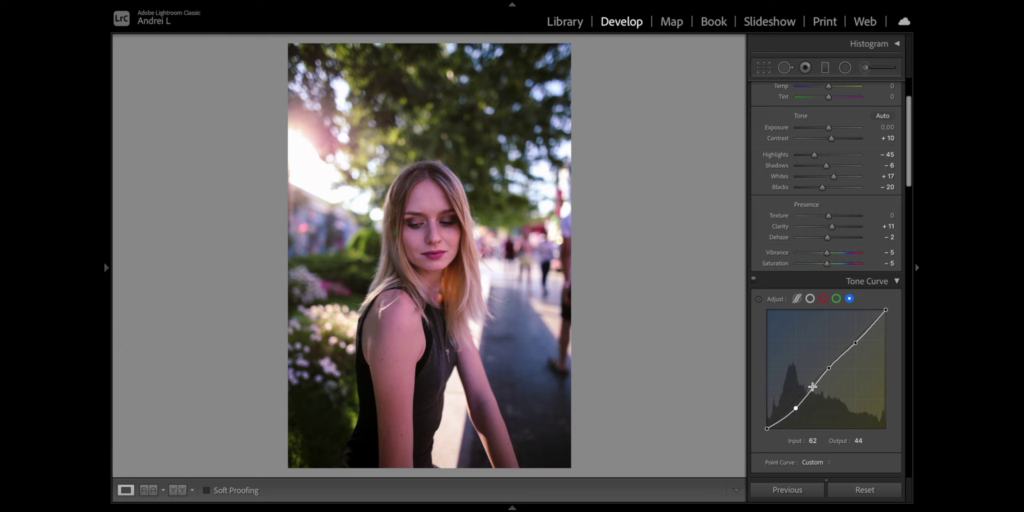
# Set the Region tone curve to Highlights +6 and Shadows −15.
pyautogui.click(797, 298)
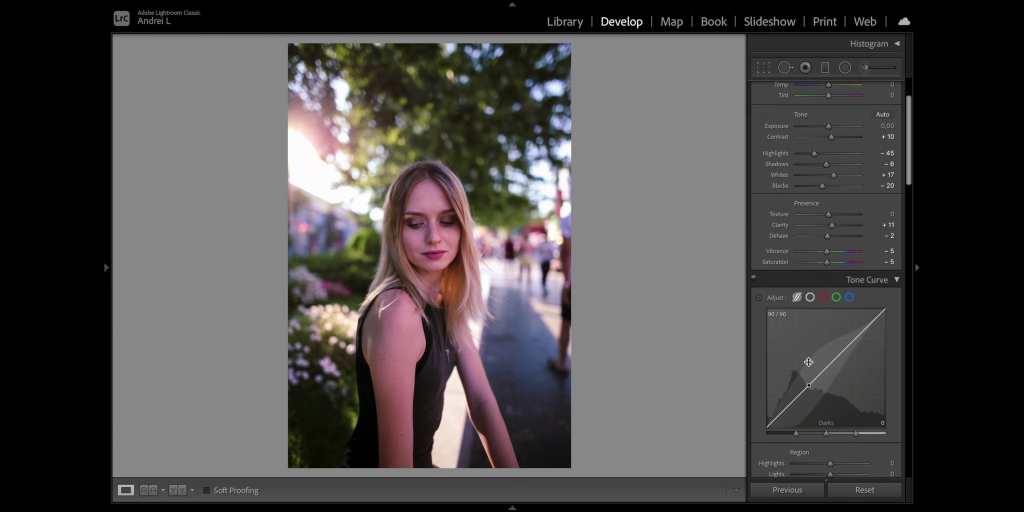
pyautogui.scroll(-3, 829, 350)
pyautogui.moveTo(829, 399); pyautogui.dragTo(845, 407)
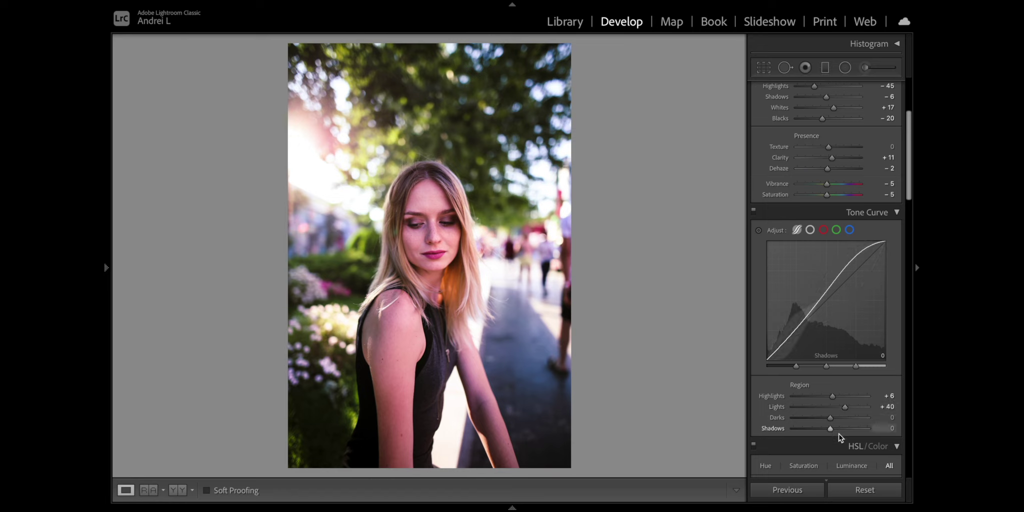
pyautogui.moveTo(830, 428); pyautogui.dragTo(825, 428)
# Shift HSL hues (Red +20, Green +12, Aqua +10) and desaturate colours, Green and Magenta to −69.
pyautogui.scroll(-3, 832, 427)
pyautogui.scroll(-1, 833, 427)
pyautogui.scroll(-2, 832, 427)
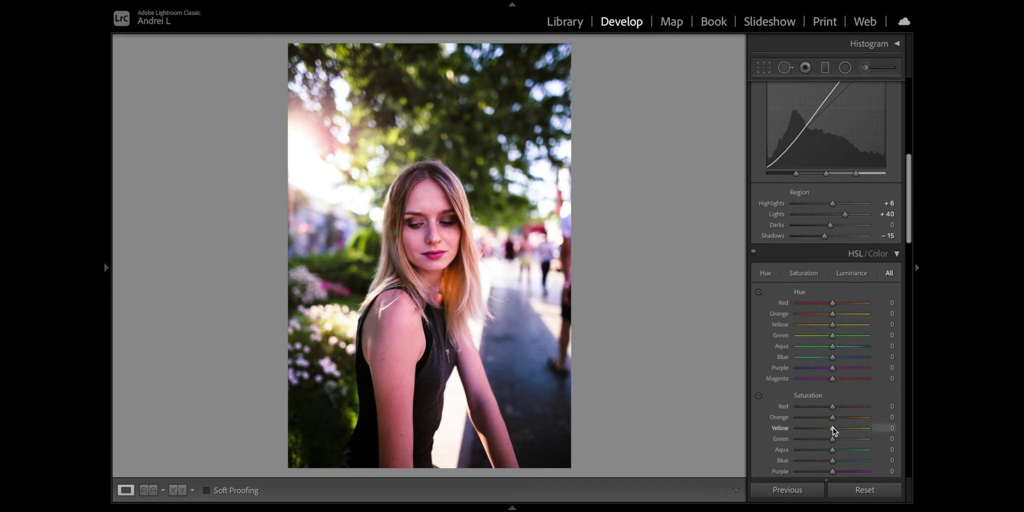
pyautogui.scroll(-3, 832, 427)
pyautogui.moveTo(835, 177); pyautogui.dragTo(835, 188)
pyautogui.moveTo(832, 198); pyautogui.dragTo(830, 231)
pyautogui.moveTo(832, 280)
pyautogui.mouseDown()
pyautogui.moveTo(808, 312)
pyautogui.moveTo(819, 322)
pyautogui.moveTo(815, 345)
pyautogui.mouseUp()
pyautogui.click(808, 355)
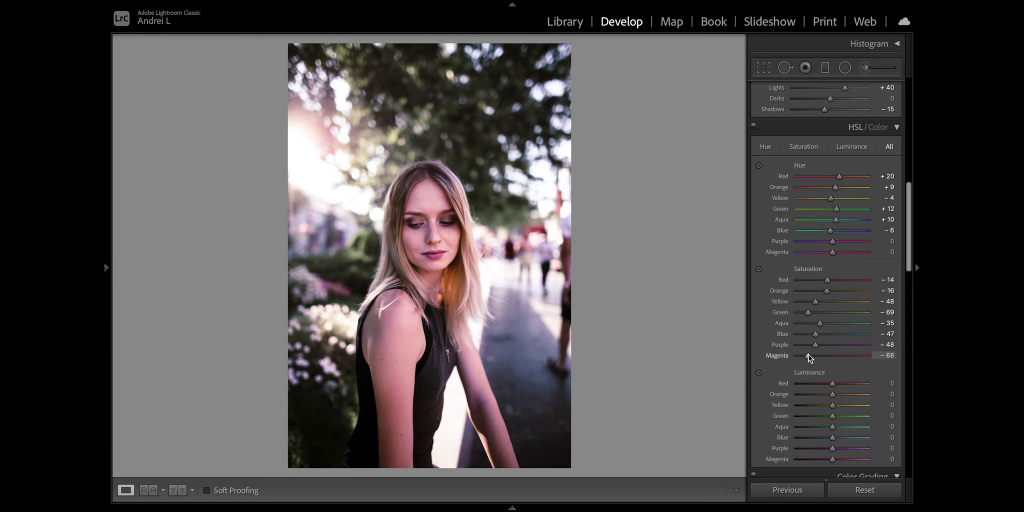
# Darken HSL luminance for reds, oranges, yellows, greens (−44), aquas and blues.
pyautogui.scroll(-5, 820, 350)
pyautogui.moveTo(832, 302); pyautogui.dragTo(824, 302)
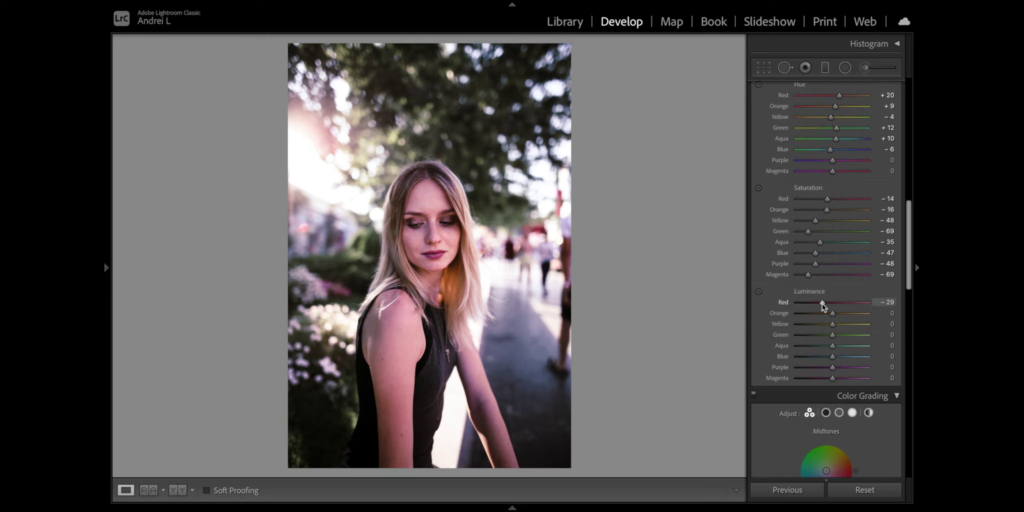
pyautogui.click(828, 313)
pyautogui.moveTo(830, 324); pyautogui.dragTo(817, 335)
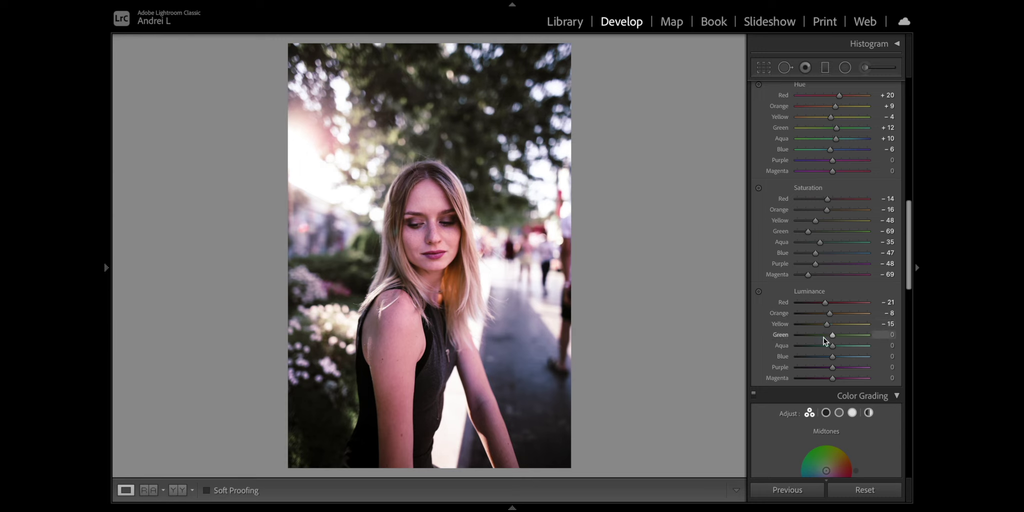
pyautogui.click(825, 346)
pyautogui.moveTo(828, 346); pyautogui.dragTo(827, 367)
pyautogui.scroll(-3, 826, 367)
pyautogui.moveTo(831, 305); pyautogui.dragTo(824, 305)
pyautogui.scroll(-3, 824, 305)
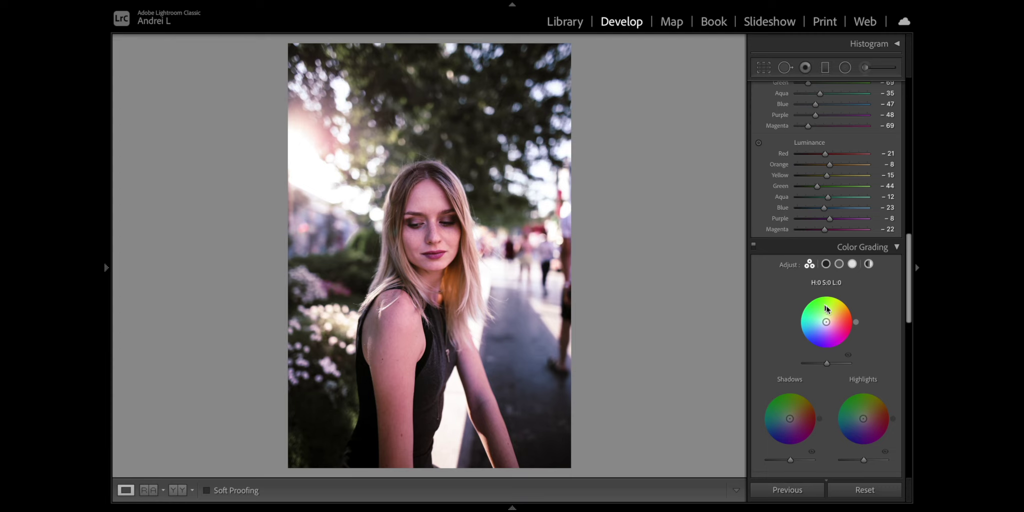
# Tint midtones yellow (Hue 56, Sat 12) and shadows magenta (Hue 305, Sat 12) in Color Grading.
pyautogui.moveTo(826, 322); pyautogui.dragTo(828, 319)
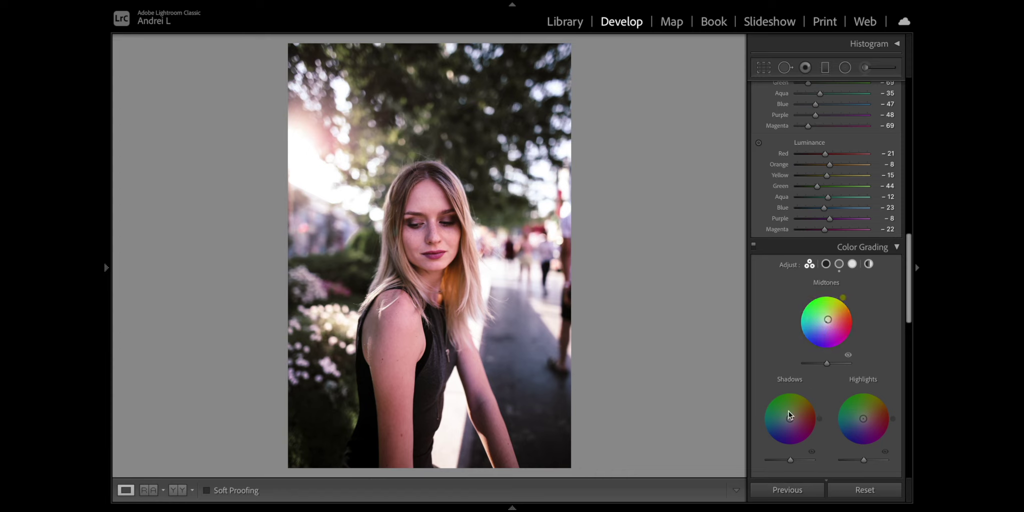
pyautogui.moveTo(788, 411); pyautogui.dragTo(791, 420)
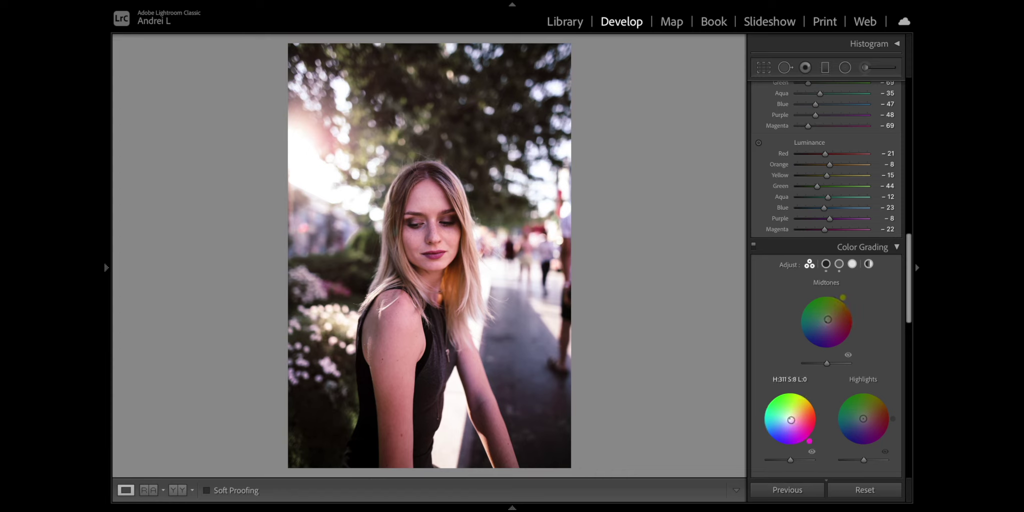
pyautogui.moveTo(791, 420); pyautogui.dragTo(791, 421)
pyautogui.scroll(-1, 776, 391)
pyautogui.scroll(-4, 776, 391)
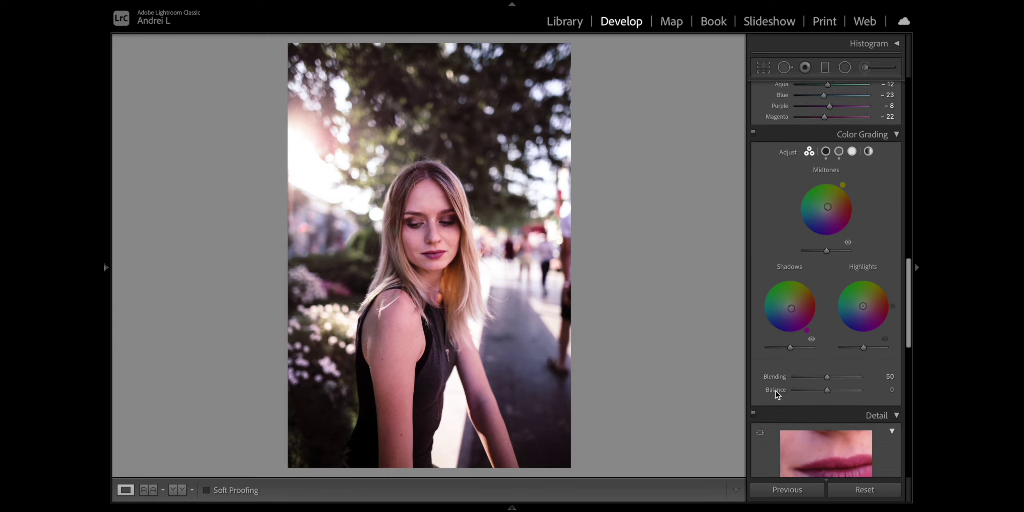
pyautogui.scroll(-1, 776, 391)
# Set Detail sharpening to Amount 58 with Masking 41.
pyautogui.scroll(-3, 775, 391)
pyautogui.scroll(-5, 776, 391)
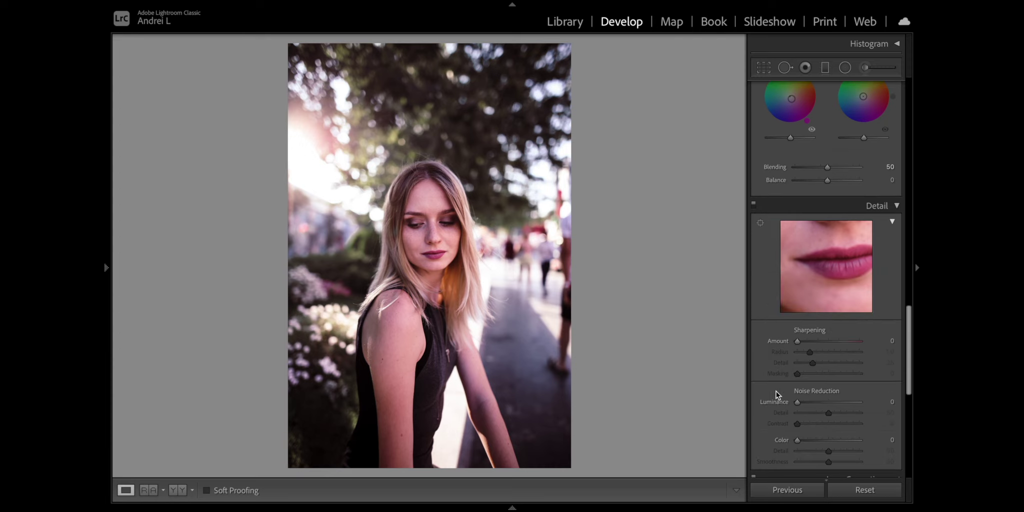
pyautogui.moveTo(804, 341); pyautogui.dragTo(821, 342)
pyautogui.moveTo(823, 373); pyautogui.dragTo(823, 374)
# Add film grain at Amount 40 in the Effects panel.
pyautogui.scroll(-1, 812, 350)
pyautogui.scroll(-2, 813, 351)
pyautogui.scroll(-2, 813, 350)
pyautogui.scroll(-4, 812, 353)
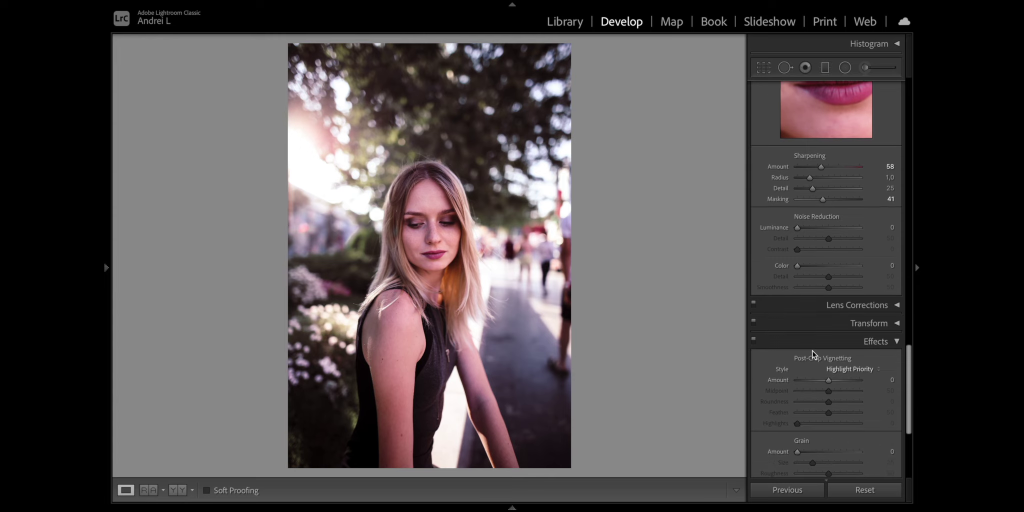
pyautogui.scroll(-3, 813, 353)
pyautogui.scroll(-2, 813, 353)
pyautogui.scroll(-1, 814, 349)
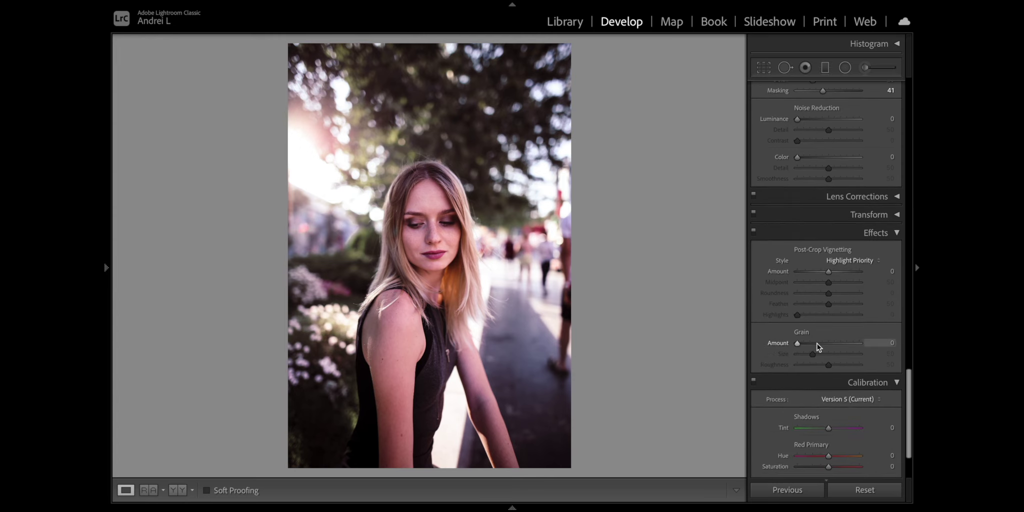
pyautogui.moveTo(818, 344); pyautogui.dragTo(822, 346)
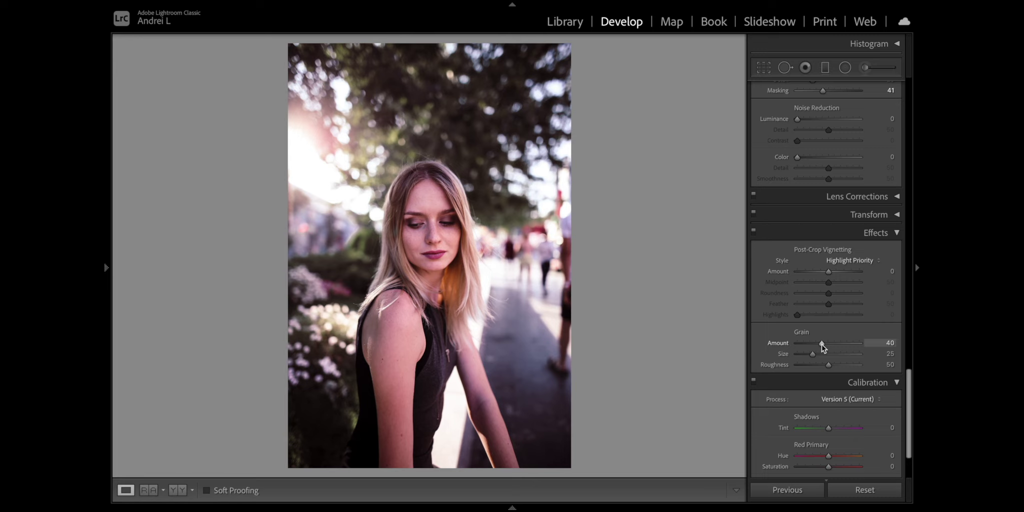
pyautogui.scroll(-3, 822, 346)
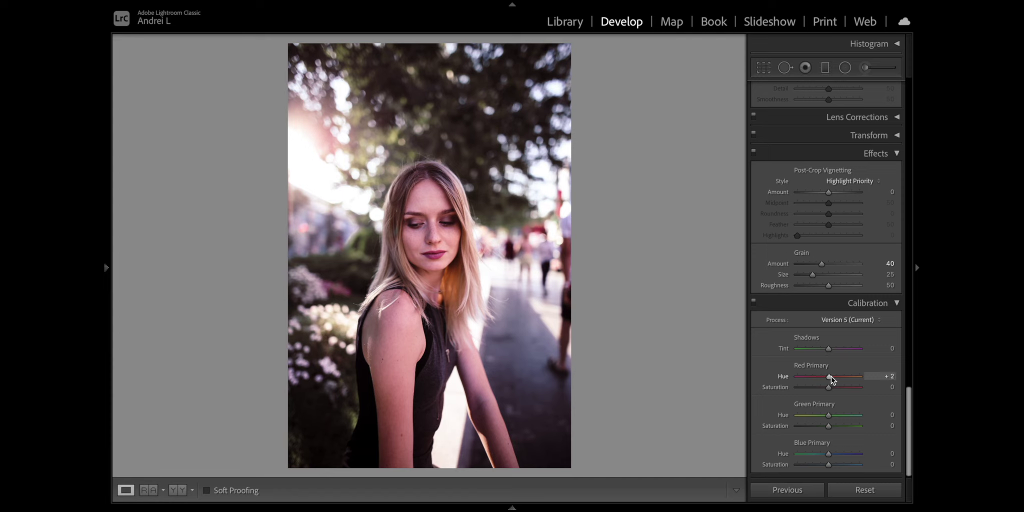
# Set Calibration primaries: Red Hue +20/Sat +11, Green +20/+20, Blue Hue +5/Sat +28.
pyautogui.moveTo(833, 376); pyautogui.dragTo(837, 376)
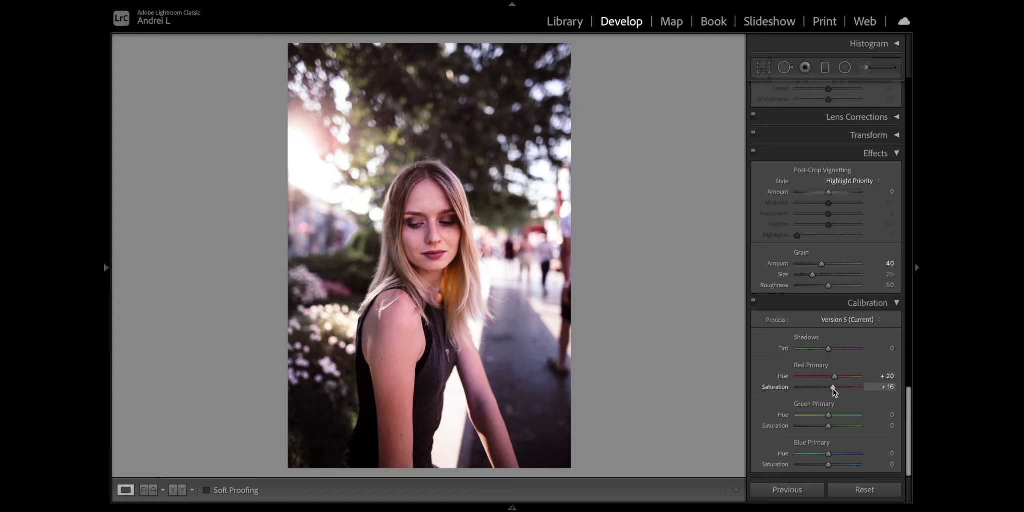
pyautogui.moveTo(831, 389); pyautogui.dragTo(831, 389)
pyautogui.click(833, 415)
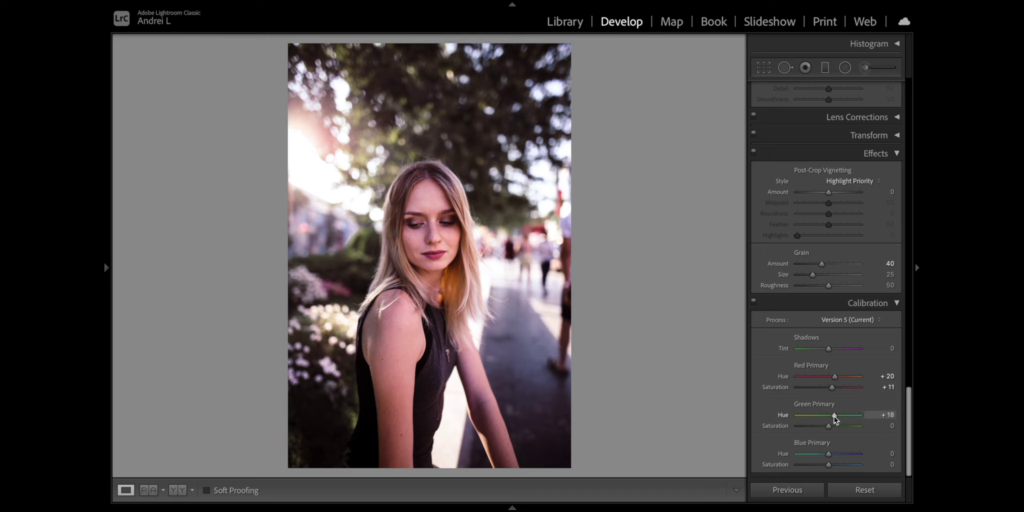
pyautogui.click(834, 426)
pyautogui.click(829, 454)
pyautogui.click(836, 464)
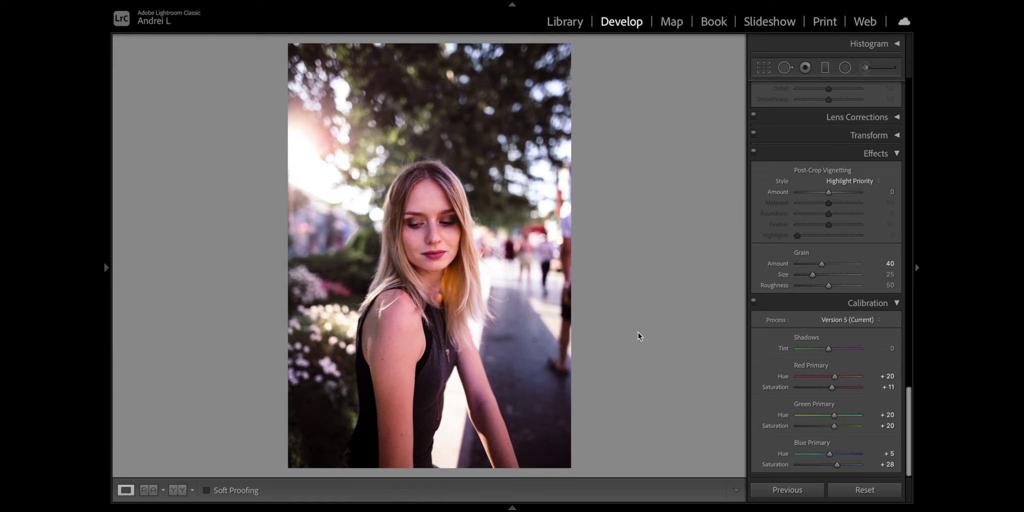
# Show the original and the moody colour-graded portrait in Before & After view.
pyautogui.click(183, 490)
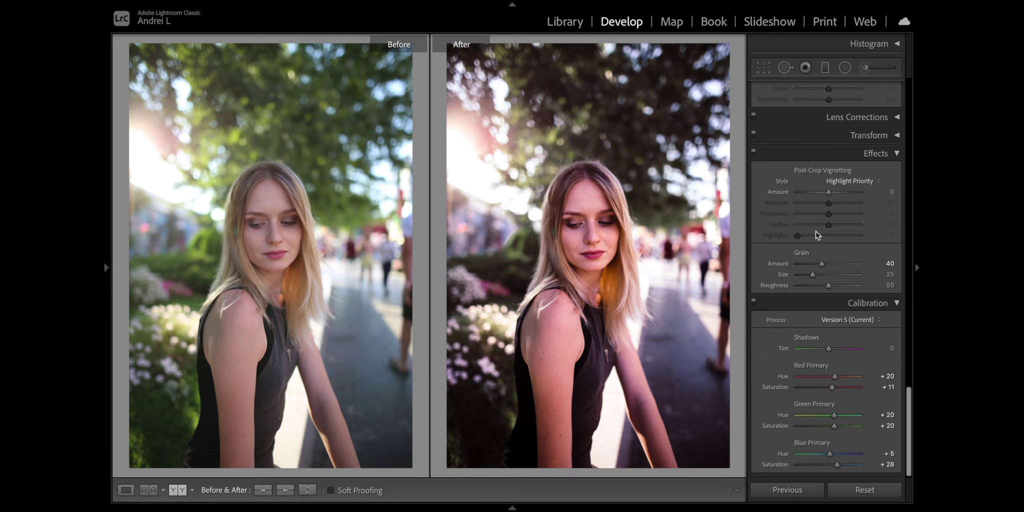